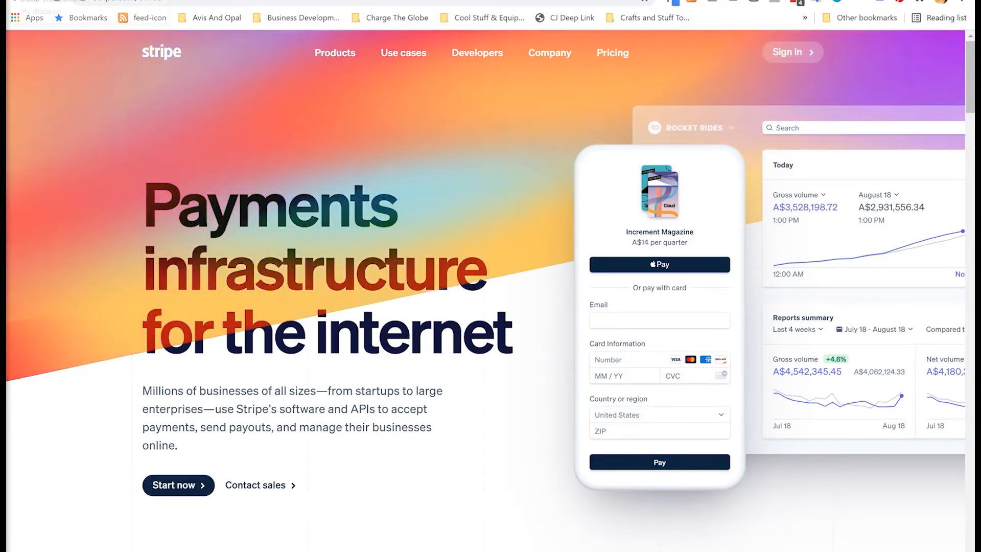
# - Open the spa site's eCommerce store manager from the Duda editor's ECOMMERCE panel
pyautogui.click(77, 0)
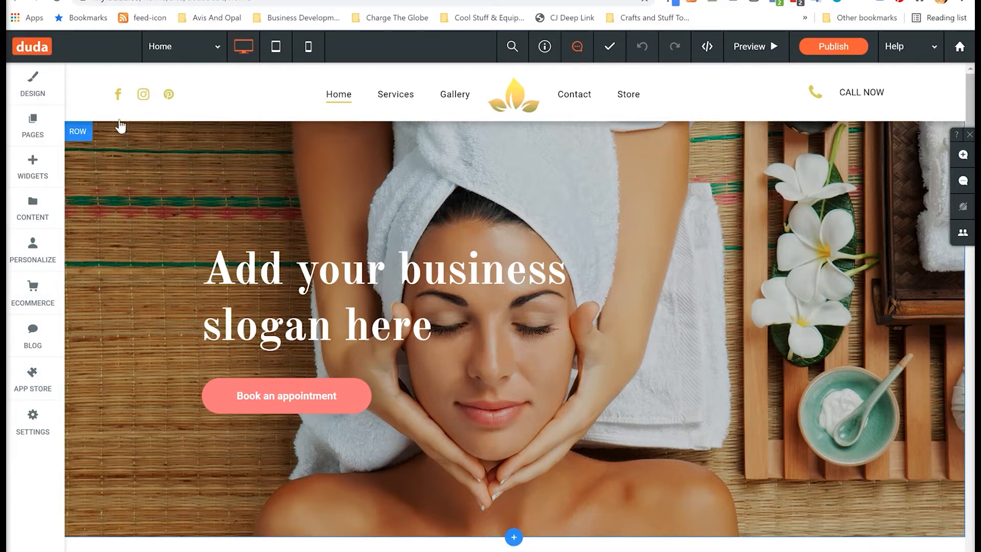
pyautogui.click(32, 291)
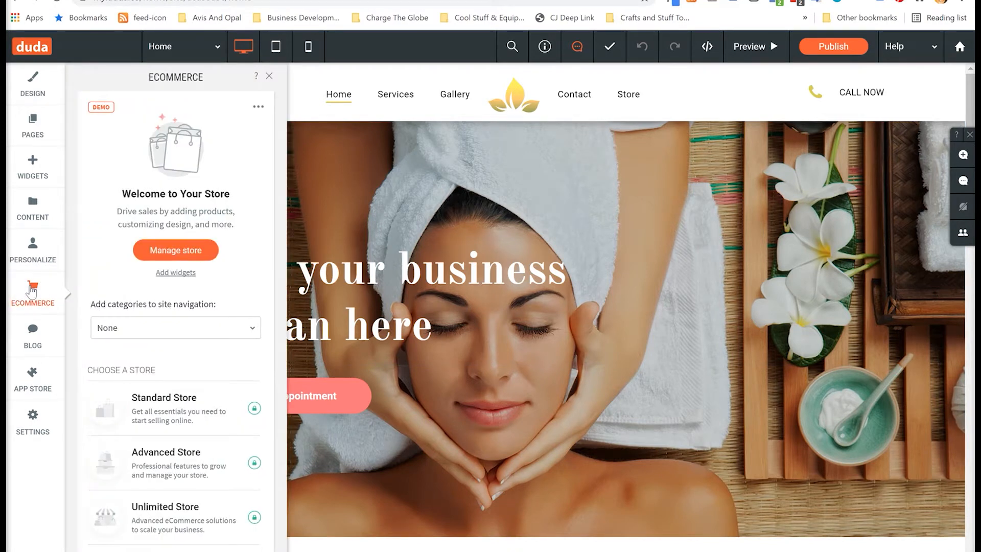
pyautogui.click(178, 253)
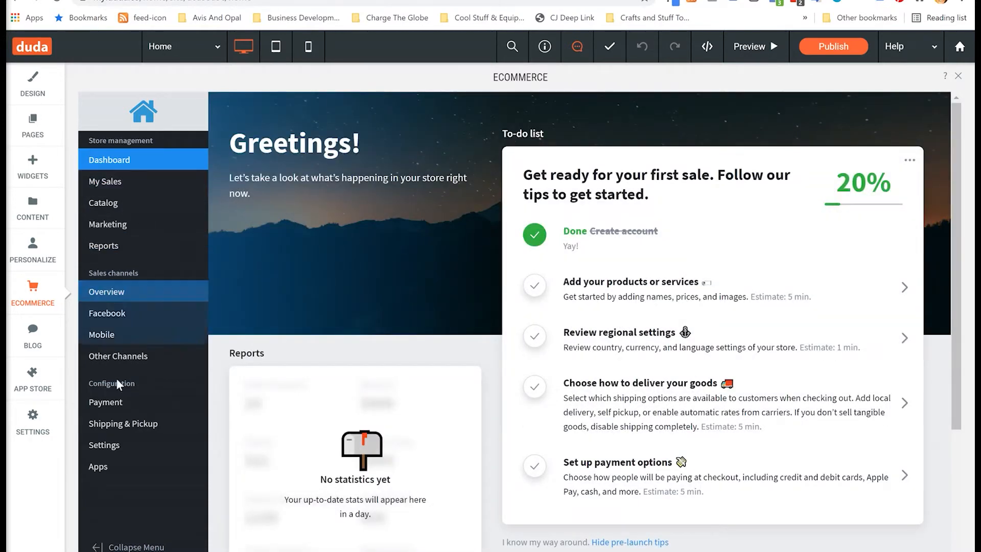
# - Start Connect with Stripe from the store's Payment settings under Configuration
pyautogui.click(106, 404)
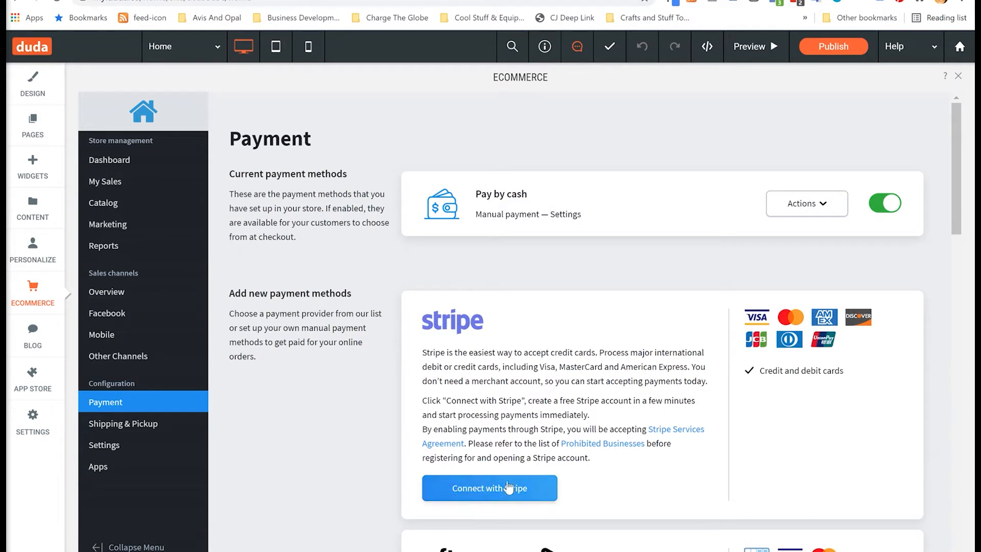
pyautogui.click(484, 494)
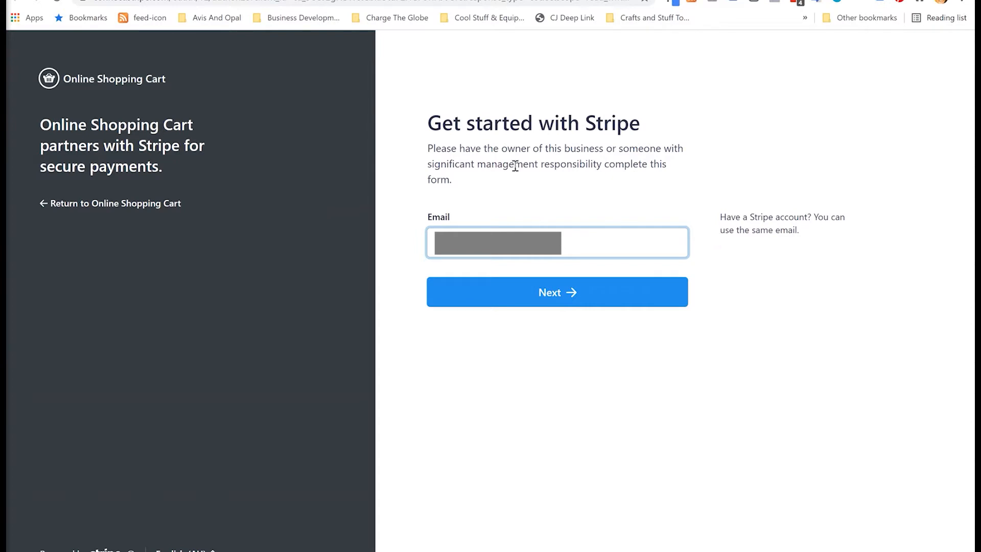
# - Fill the Email field from the saved autofill suggestion and submit it
pyautogui.click(431, 149)
pyautogui.moveTo(430, 125); pyautogui.dragTo(470, 176)
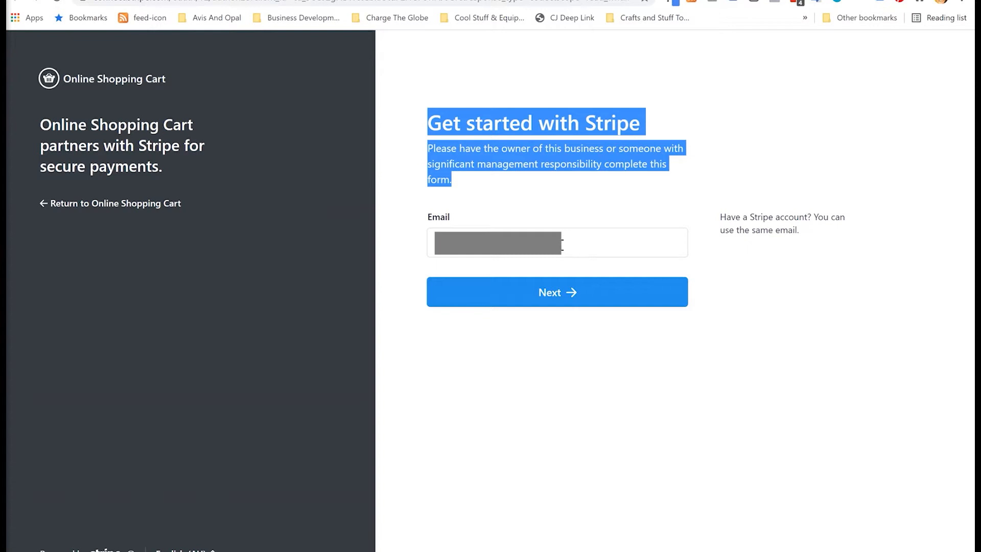
pyautogui.moveTo(565, 243); pyautogui.dragTo(388, 231)
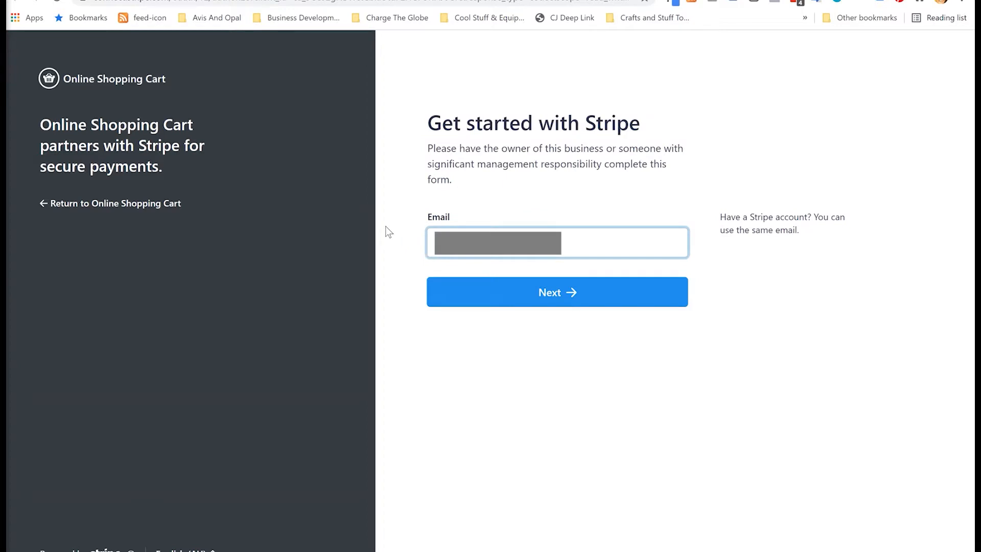
pyautogui.press('BackSpace')
pyautogui.write('a')
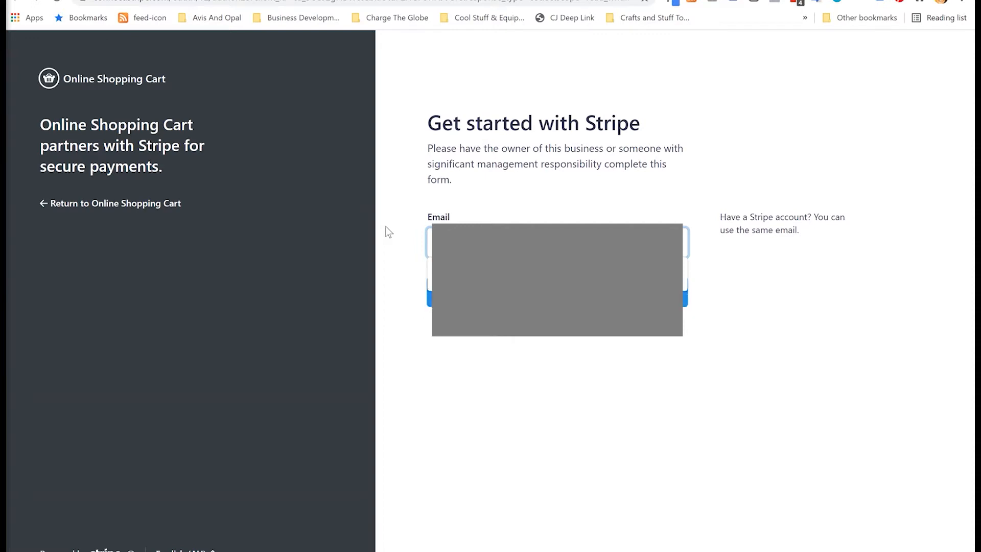
pyautogui.write('a')
pyautogui.press('BackSpace')
pyautogui.write('a')
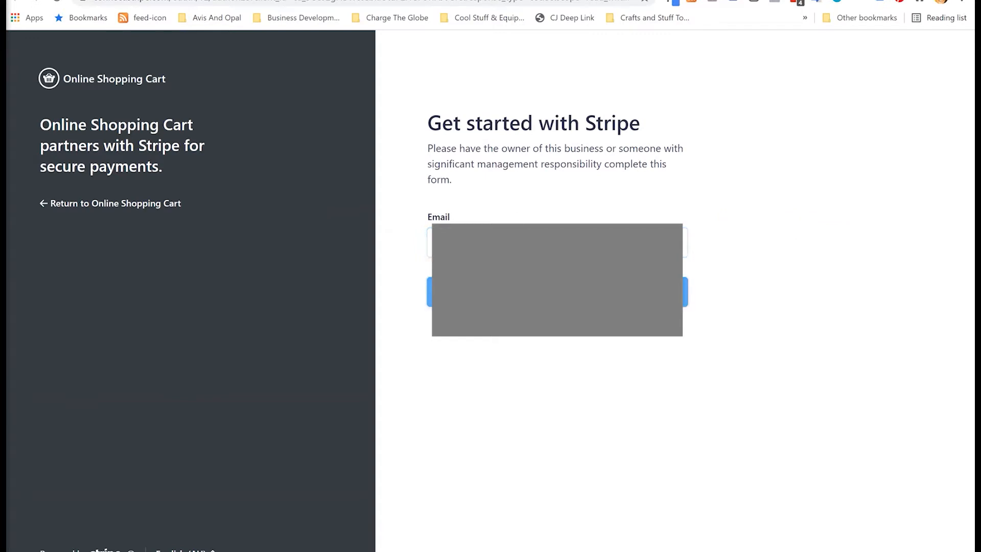
pyautogui.press('Return')
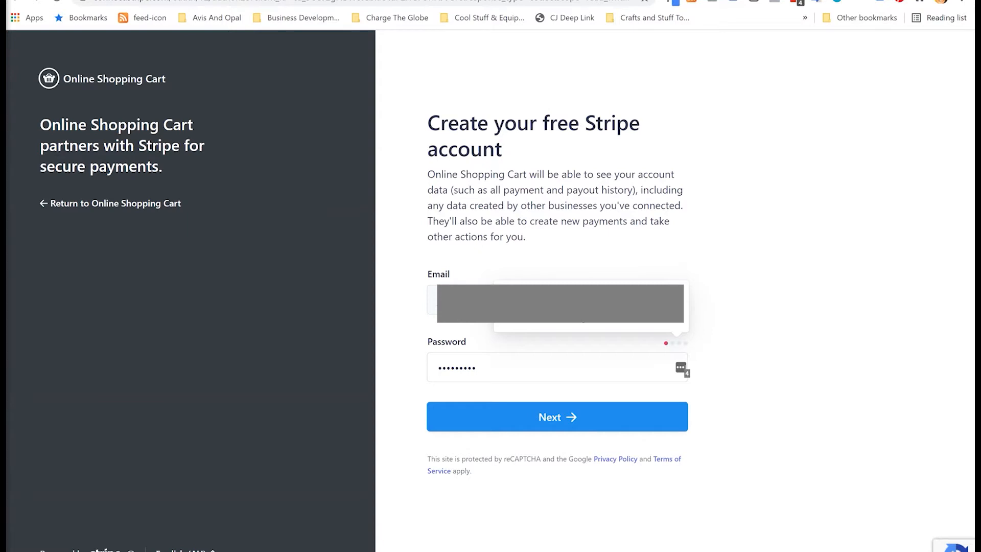
# - Replace the autofilled password with a new account password and continue
pyautogui.moveTo(508, 365); pyautogui.dragTo(434, 366)
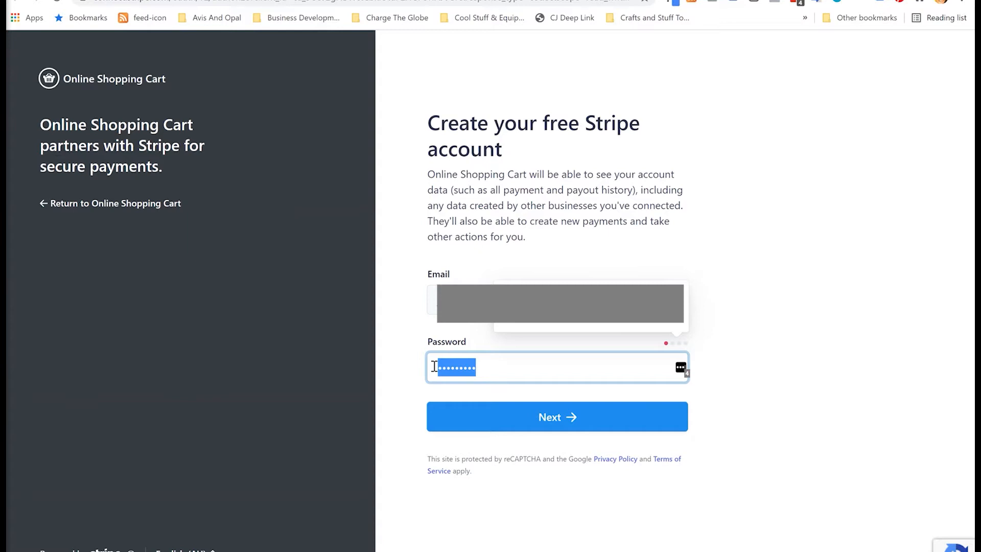
pyautogui.click(556, 422)
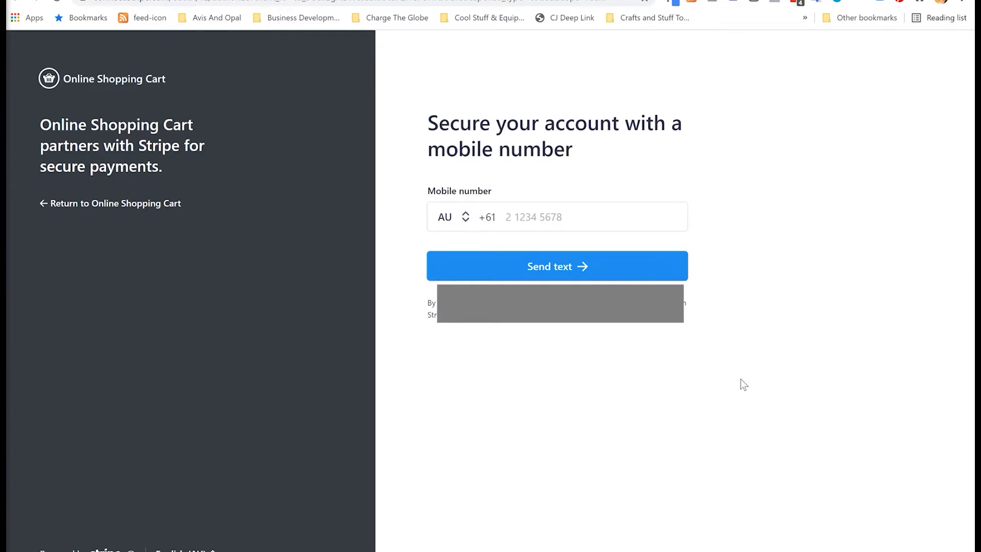
# - Enter the Australian mobile number, send the text, and type the six-digit verification code
pyautogui.click(517, 216)
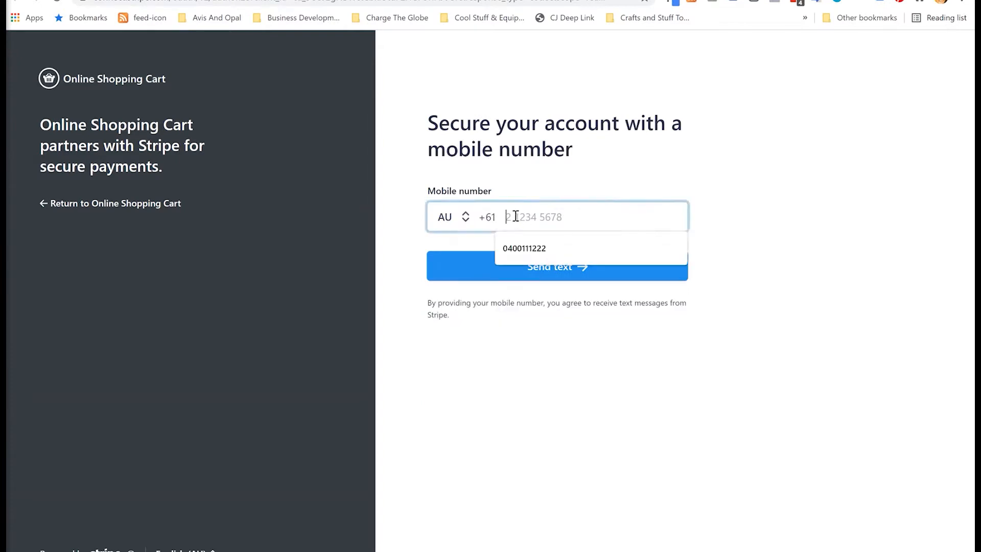
pyautogui.write('4')
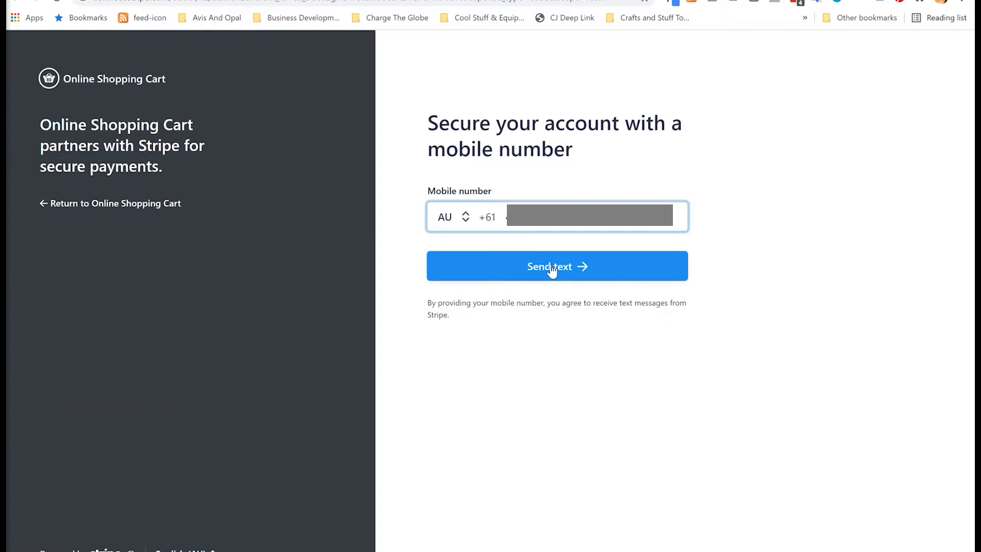
pyautogui.click(551, 266)
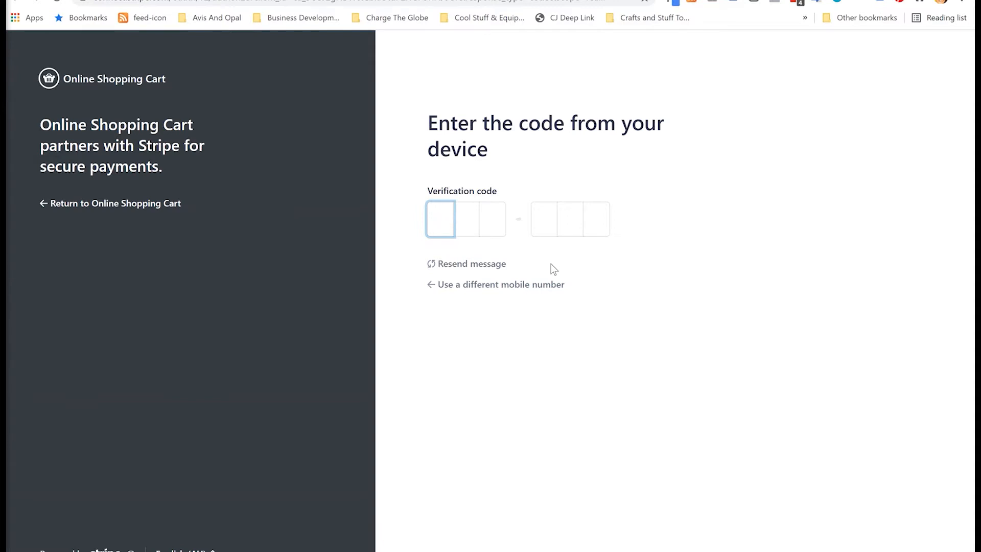
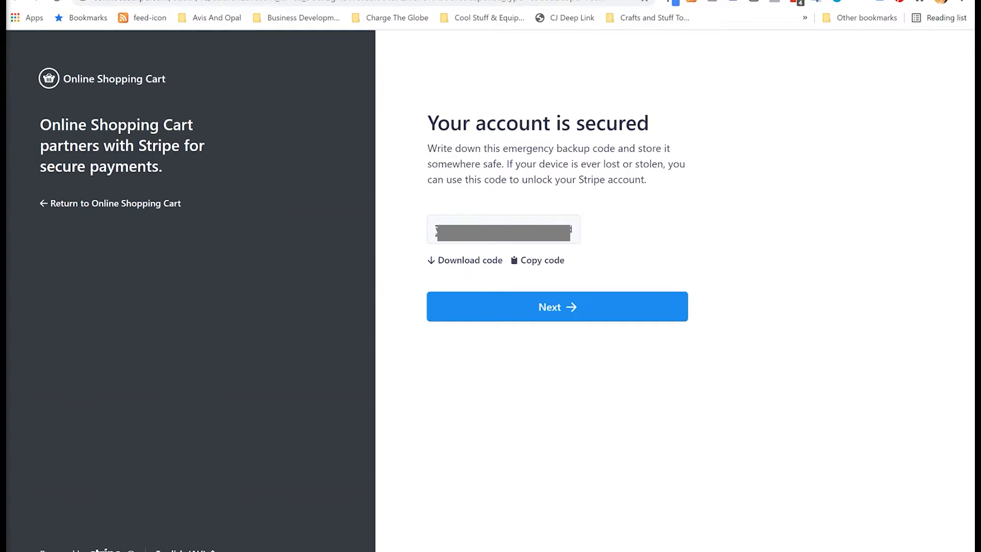
# - Copy the emergency backup code, store it in another window, and continue
pyautogui.moveTo(436, 229); pyautogui.dragTo(570, 242)
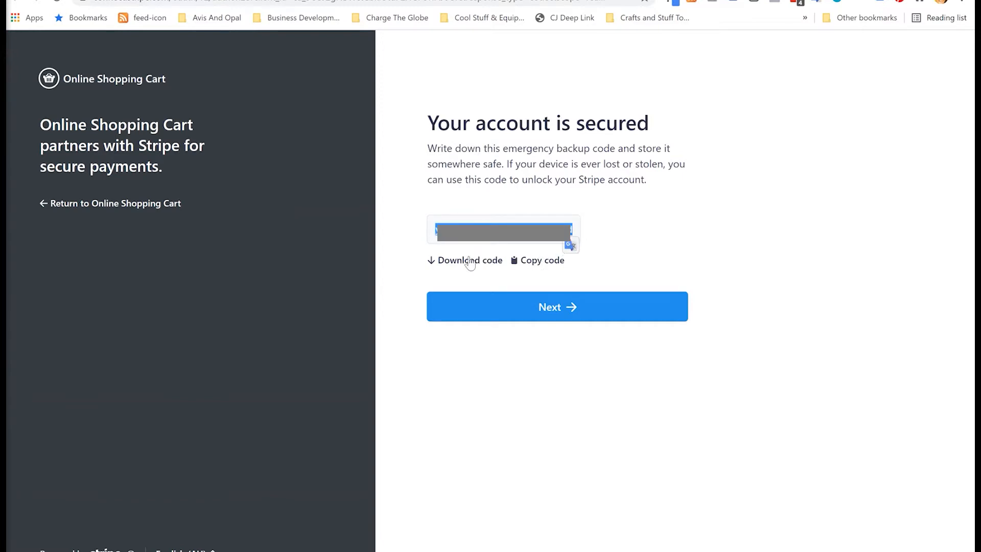
pyautogui.click(544, 266)
pyautogui.hotkey('alt', 'Tab')
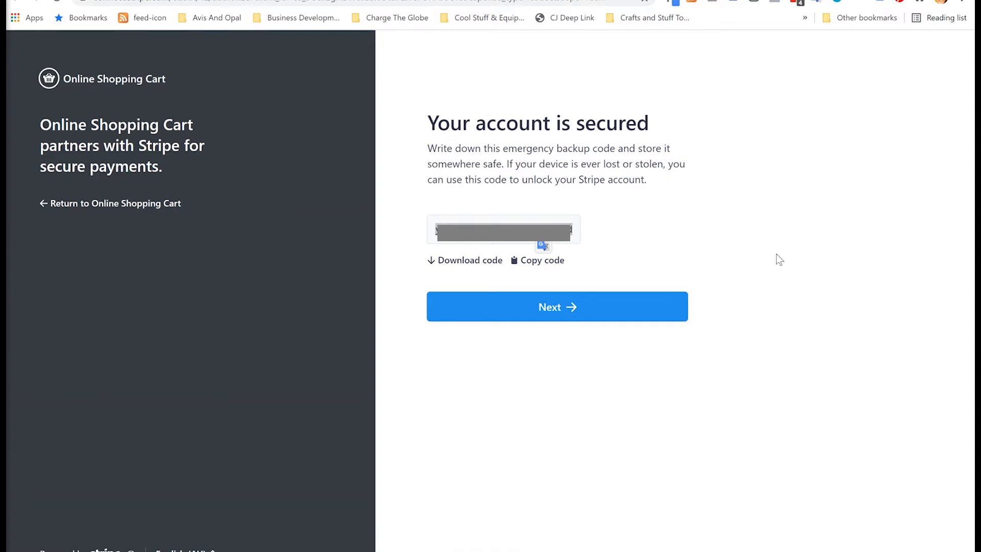
pyautogui.click(629, 222)
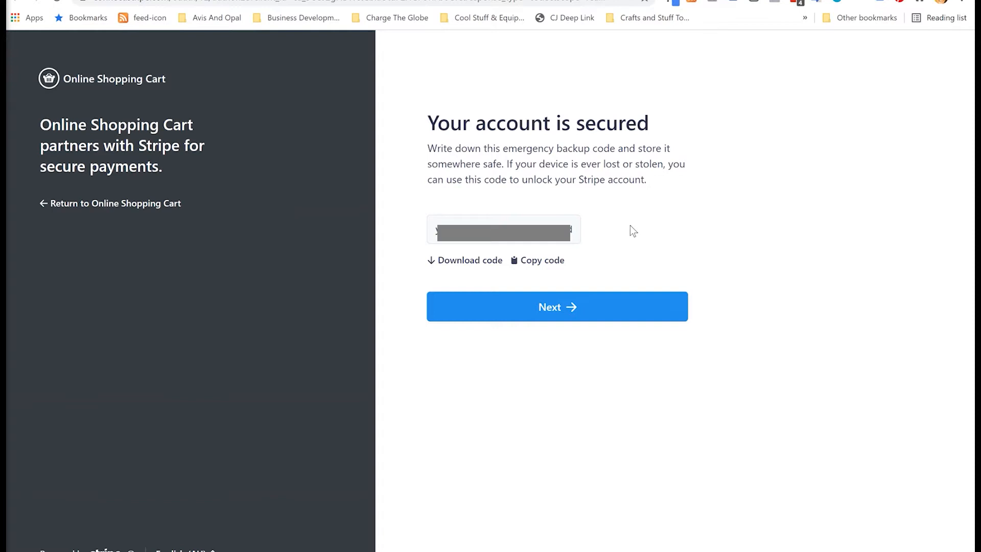
pyautogui.click(553, 307)
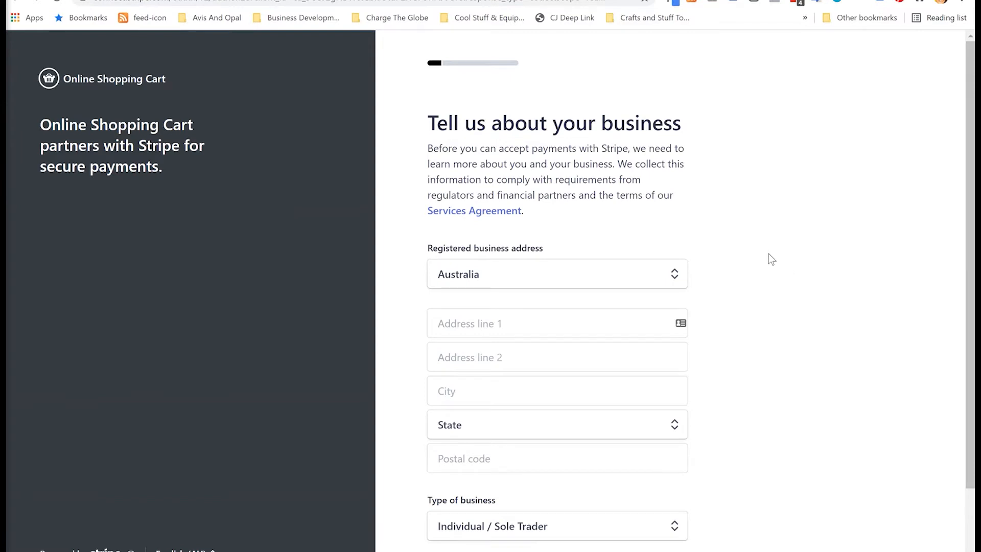
# - Scroll down to the registered business address and business type fields
pyautogui.scroll(-2, 768, 253)
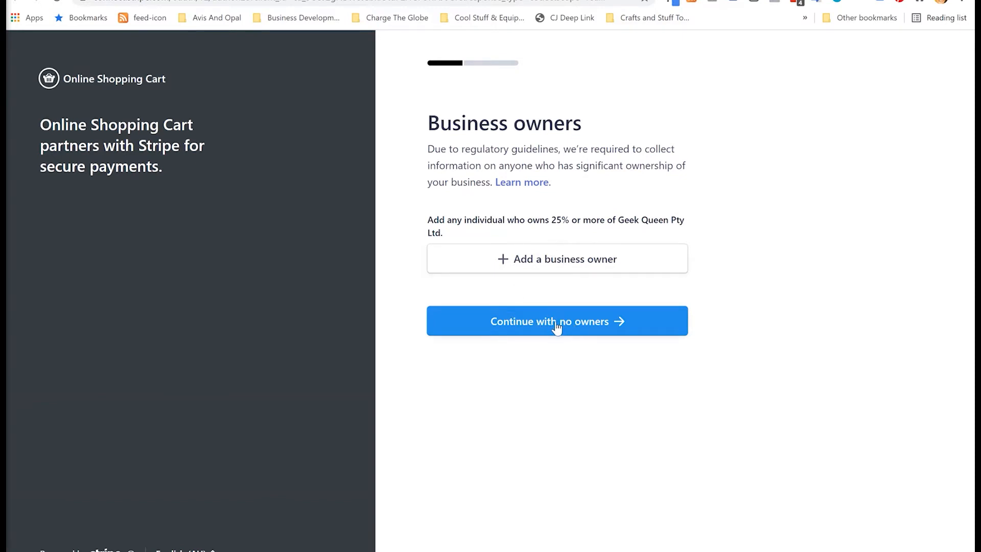
# - Add the existing person as the business owner and confirm with 'Done, continue'
pyautogui.click(547, 259)
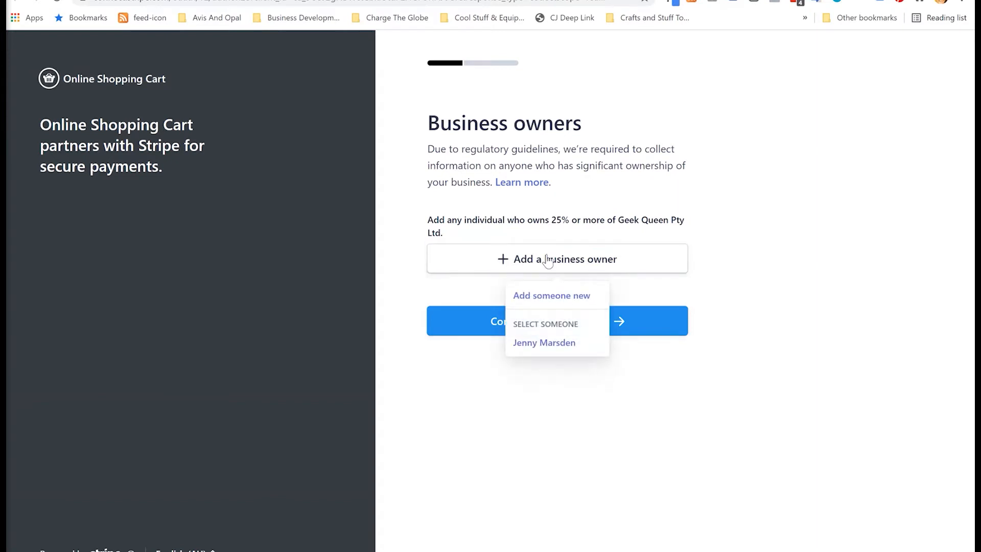
pyautogui.click(543, 347)
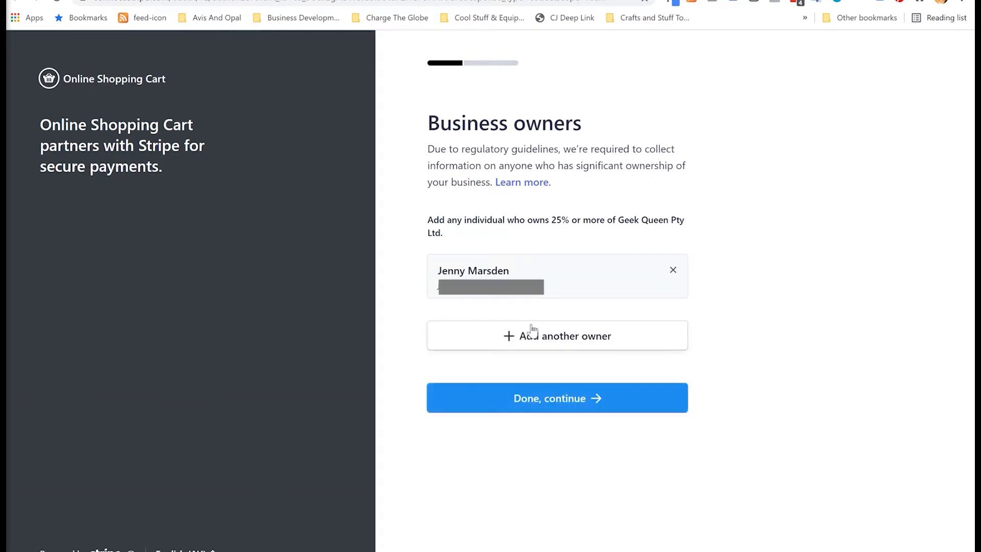
pyautogui.click(537, 396)
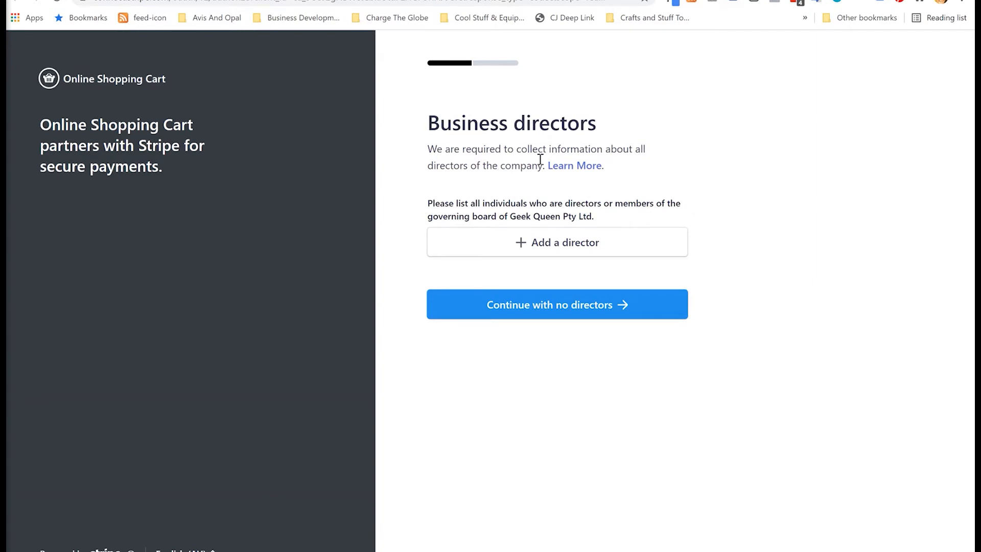
# - Add the existing owner as company director and confirm with 'Done, continue'
pyautogui.click(563, 245)
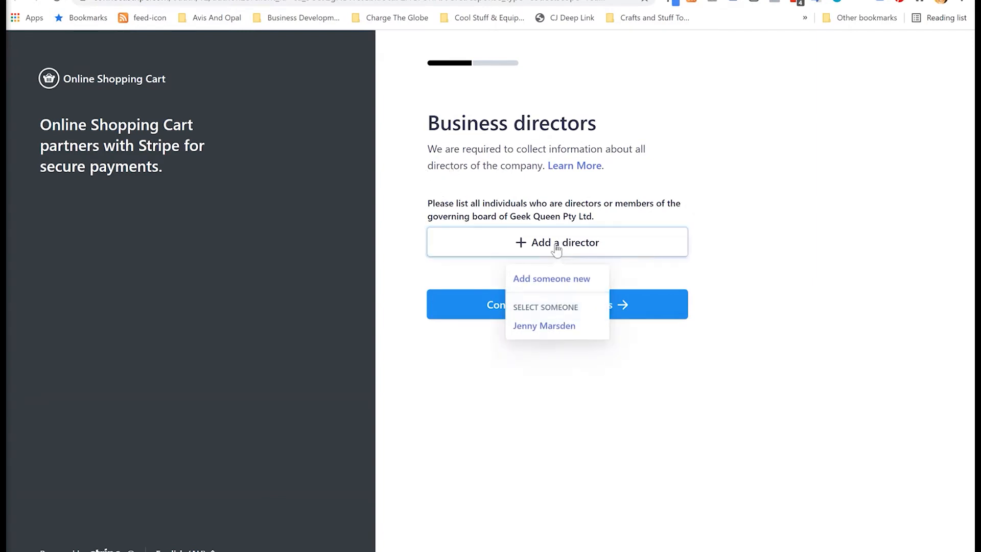
pyautogui.click(551, 327)
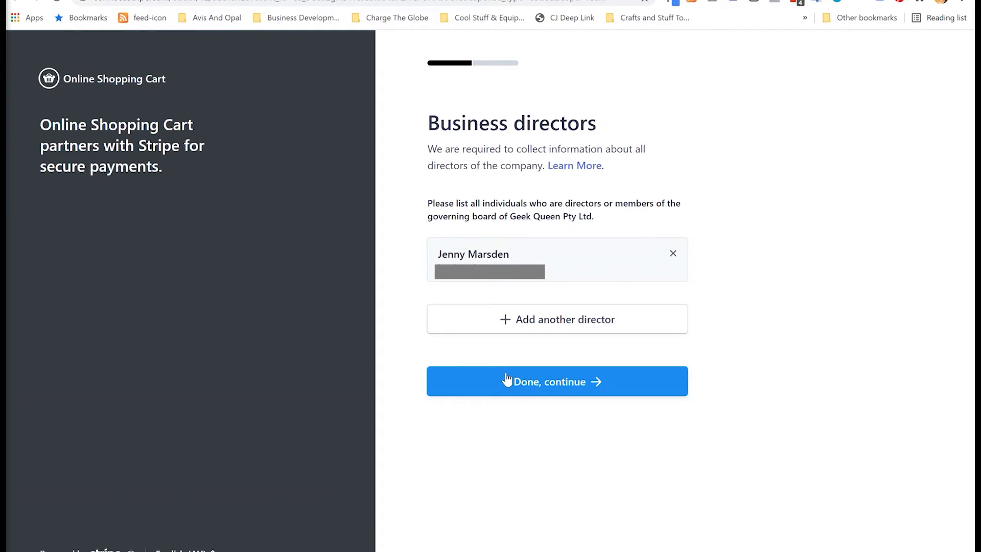
pyautogui.click(553, 387)
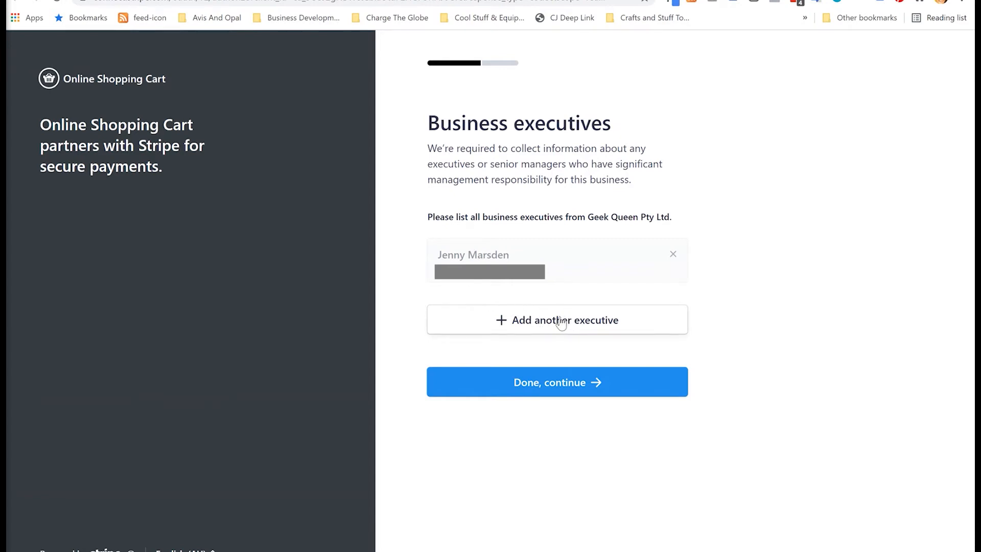
# - Confirm the single listed business executive with 'Done, continue'
pyautogui.click(534, 384)
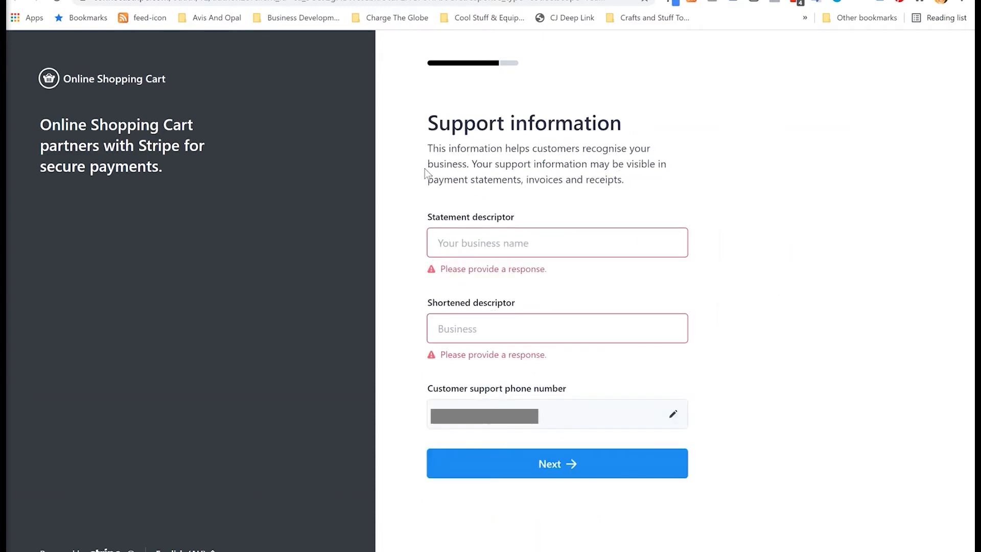
# - Complete Stripe onboarding, confirm Duda's Payment page shows Stripe card payments enabled, then return to Stripe
pyautogui.moveTo(491, 239)
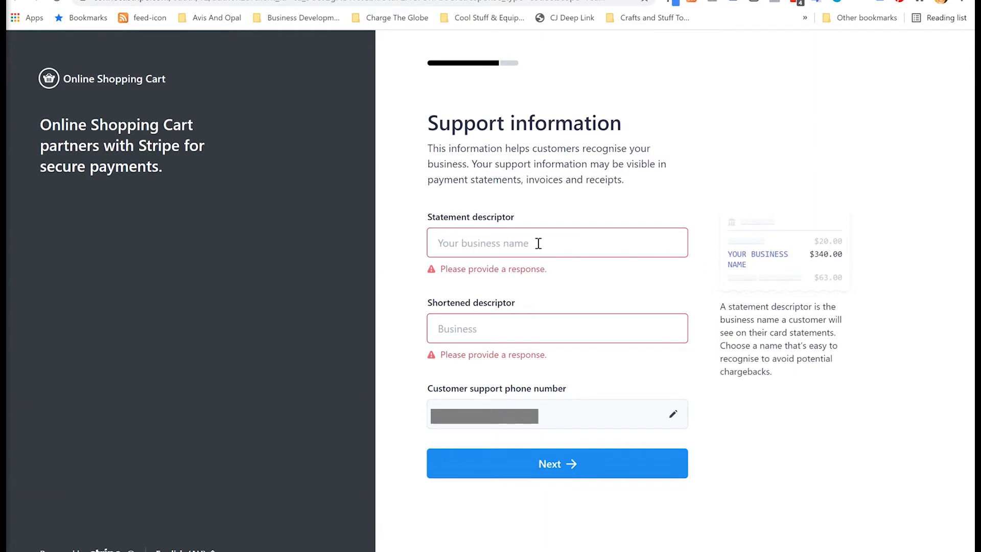
pyautogui.moveTo(490, 332)
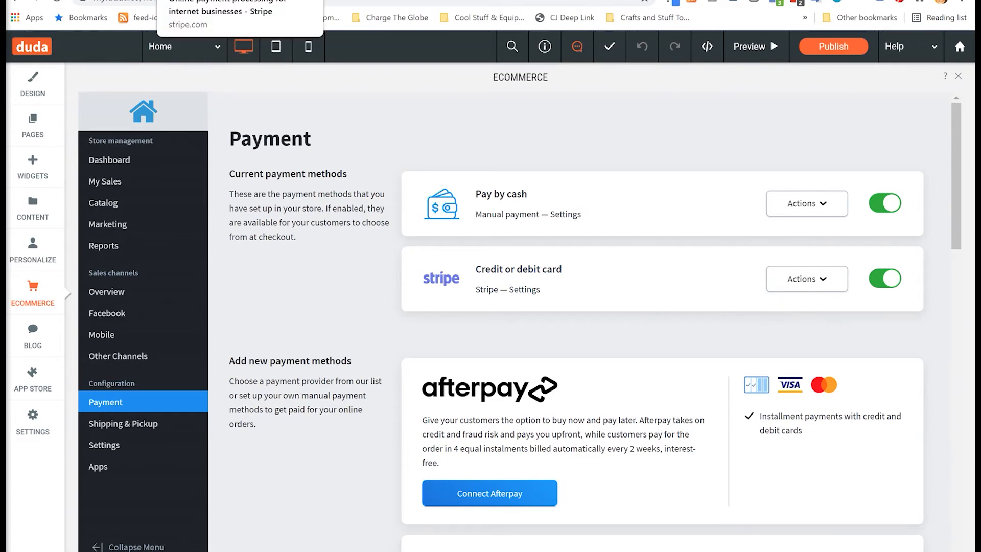
pyautogui.click(204, 0)
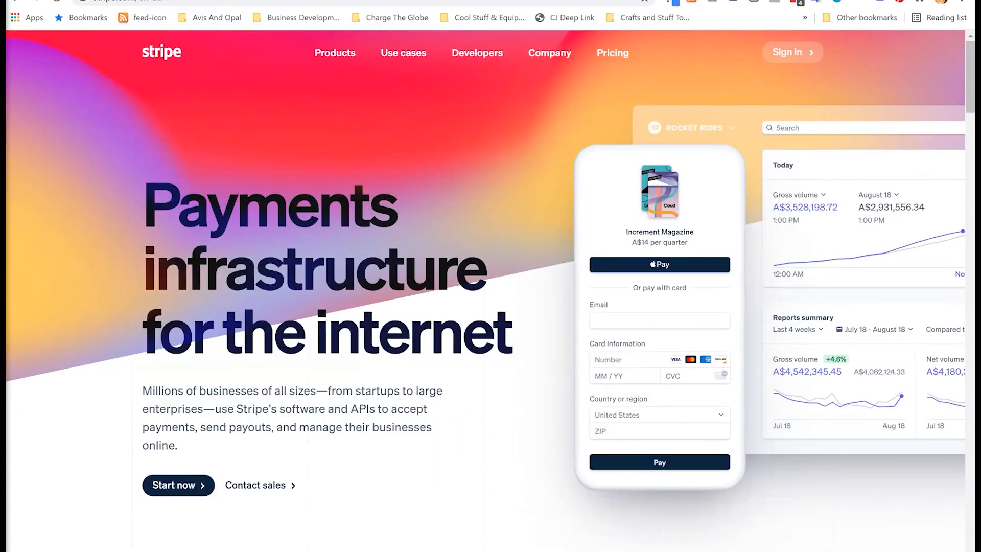
# - Sign in to reach the Stripe Dashboard's 'Get started with Stripe' checklist and AUD balance
pyautogui.click(795, 55)
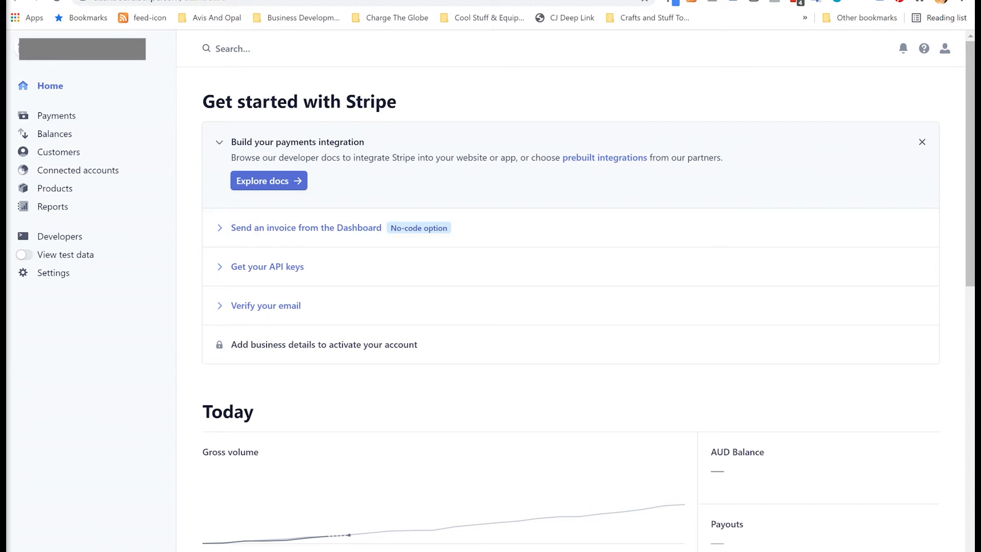
pyautogui.click(294, 1)
pyautogui.hotkey('ctrl', 'v')
pyautogui.press('Return')
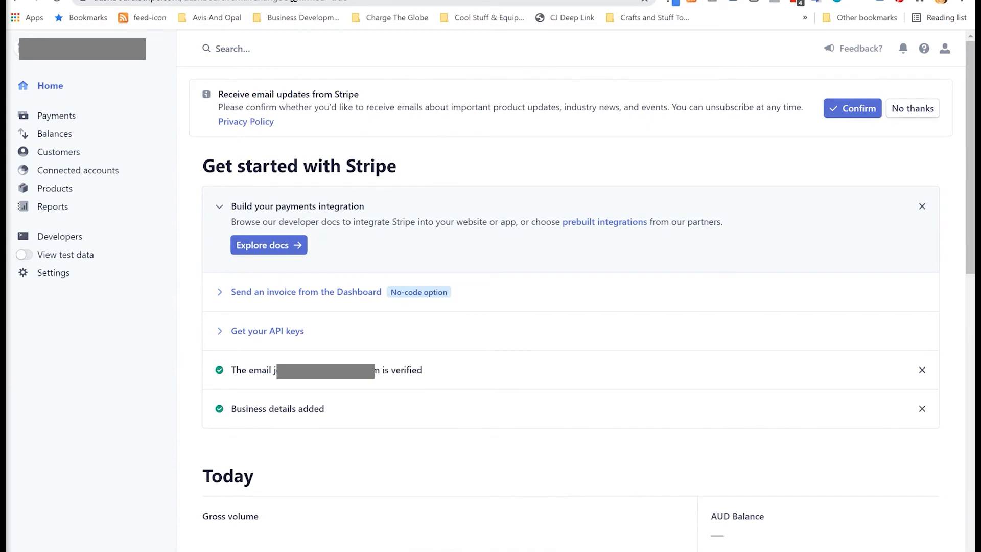
pyautogui.click(921, 111)
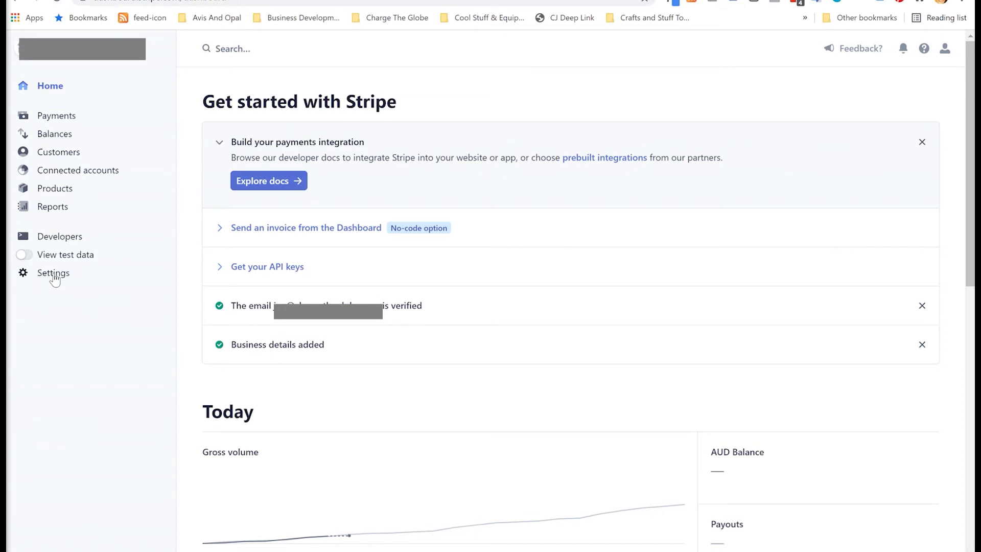
# - Open Settings > Payment methods, listing Cards, Apple Pay, iDEAL and others as Ready To Integrate
pyautogui.click(52, 117)
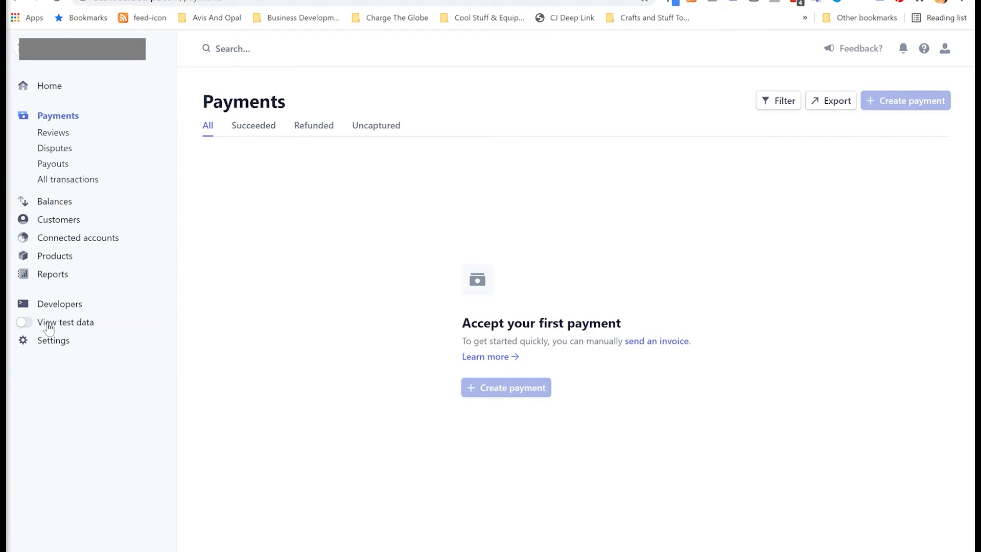
pyautogui.click(47, 340)
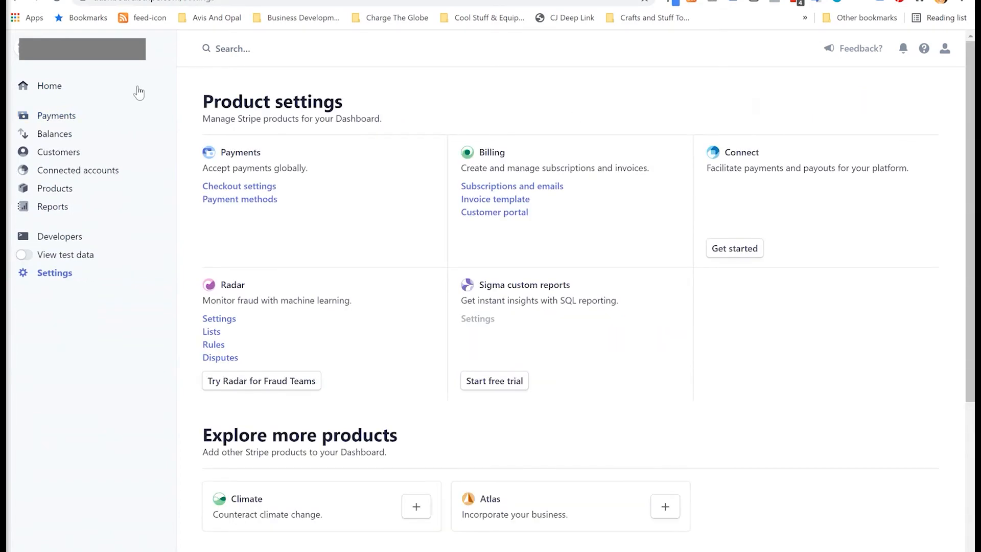
pyautogui.click(257, 203)
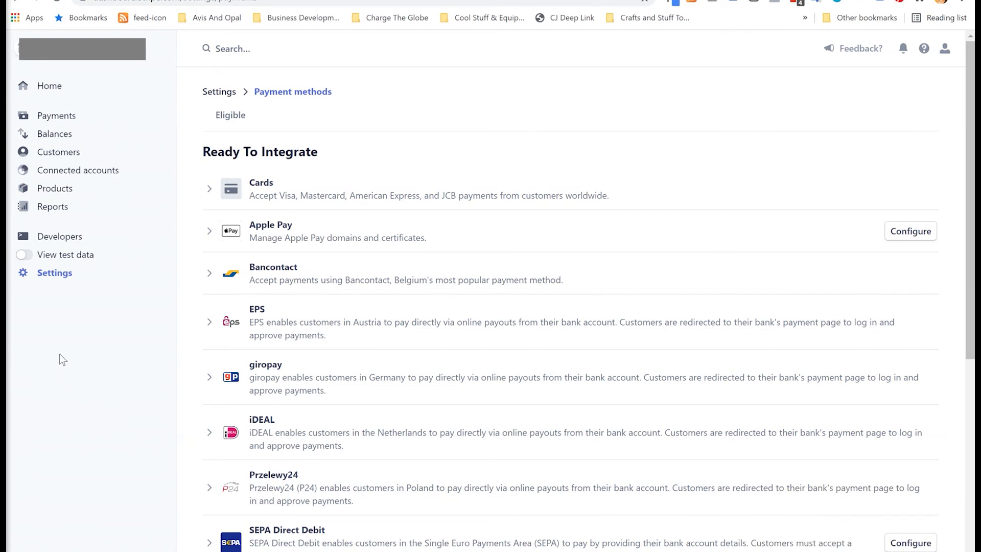
pyautogui.click(52, 274)
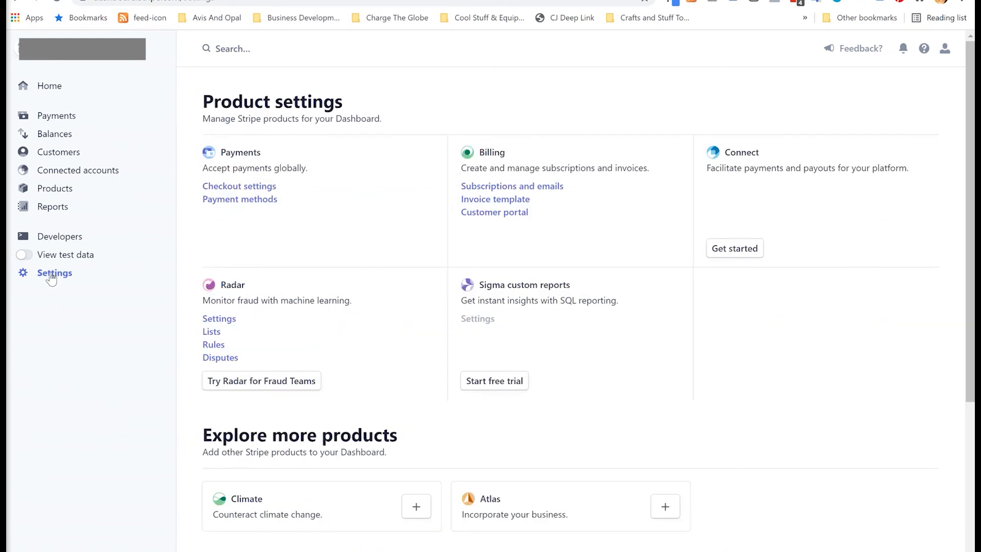
pyautogui.scroll(-4, 400, 216)
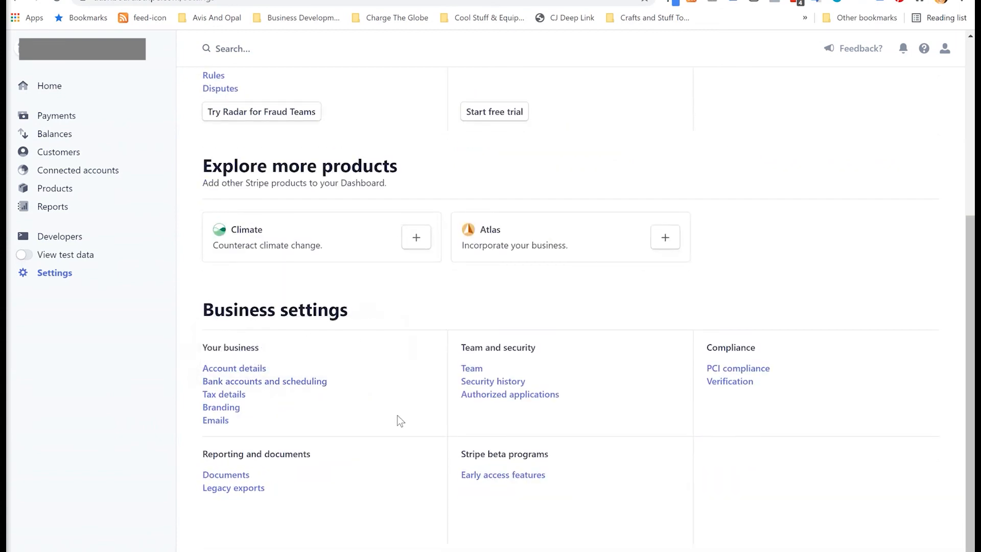
pyautogui.click(254, 384)
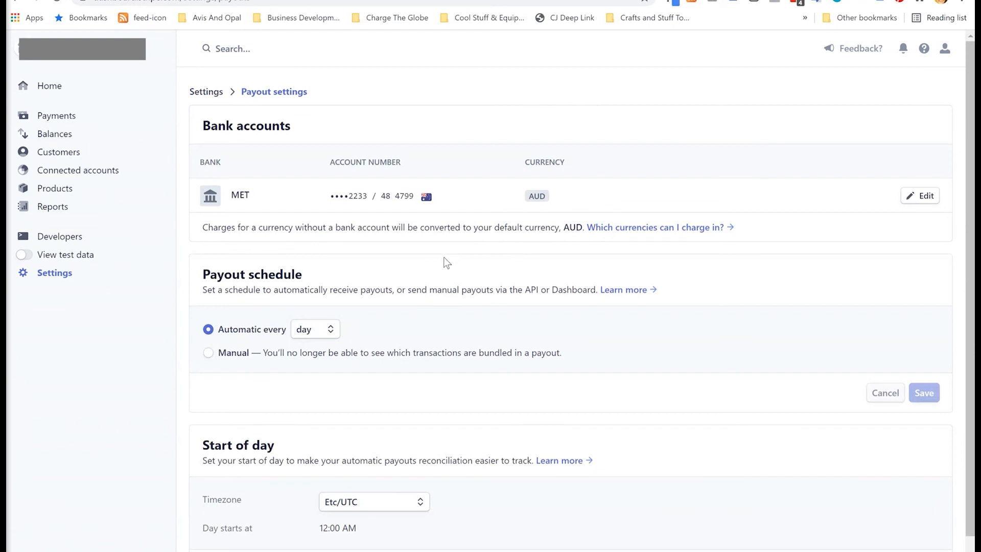
pyautogui.click(198, 92)
pyautogui.scroll(-5, 369, 332)
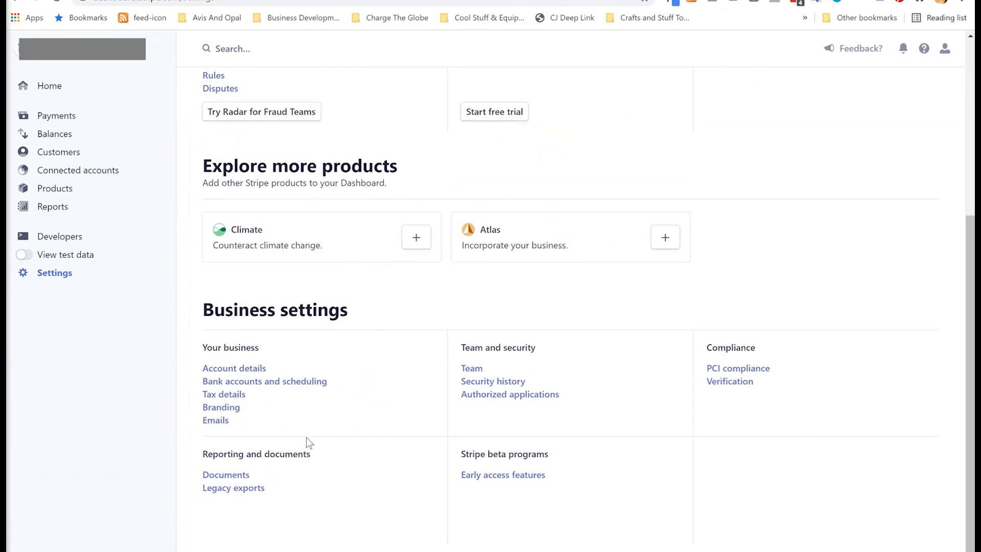
pyautogui.click(251, 382)
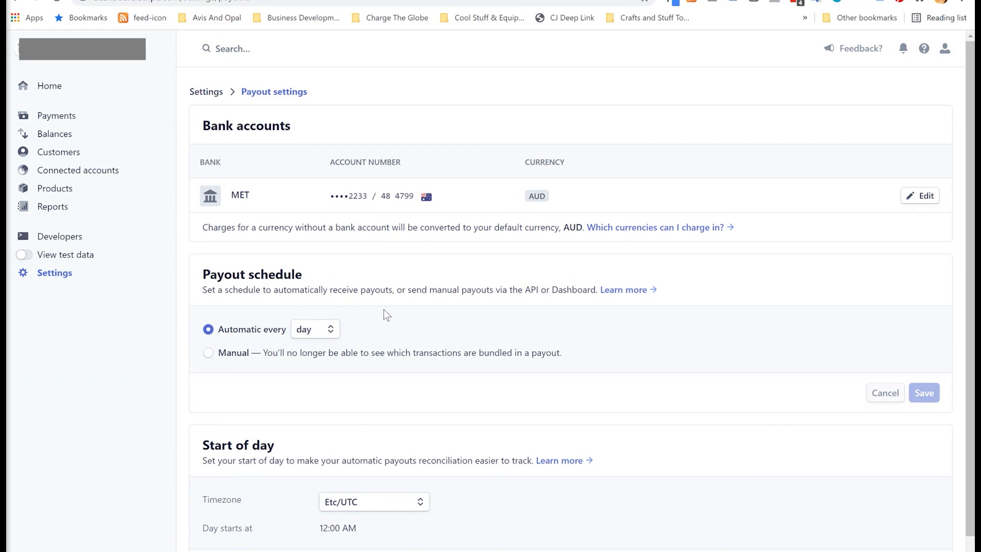
pyautogui.click(315, 331)
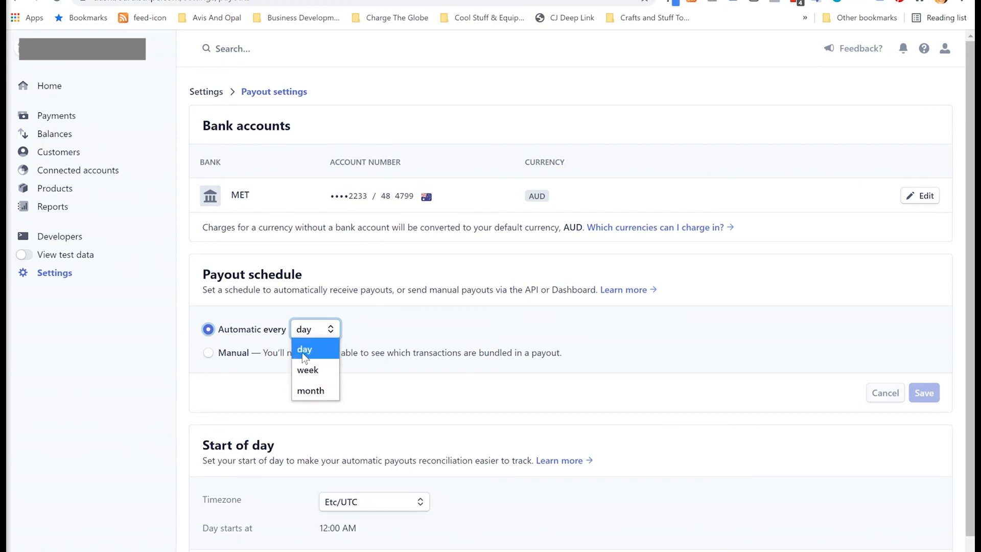
pyautogui.click(304, 352)
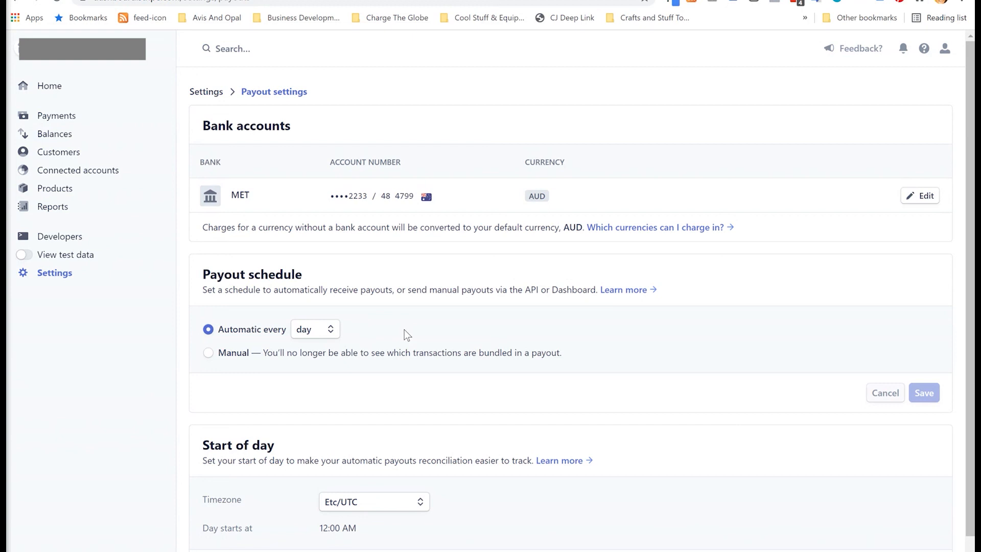
pyautogui.click(309, 330)
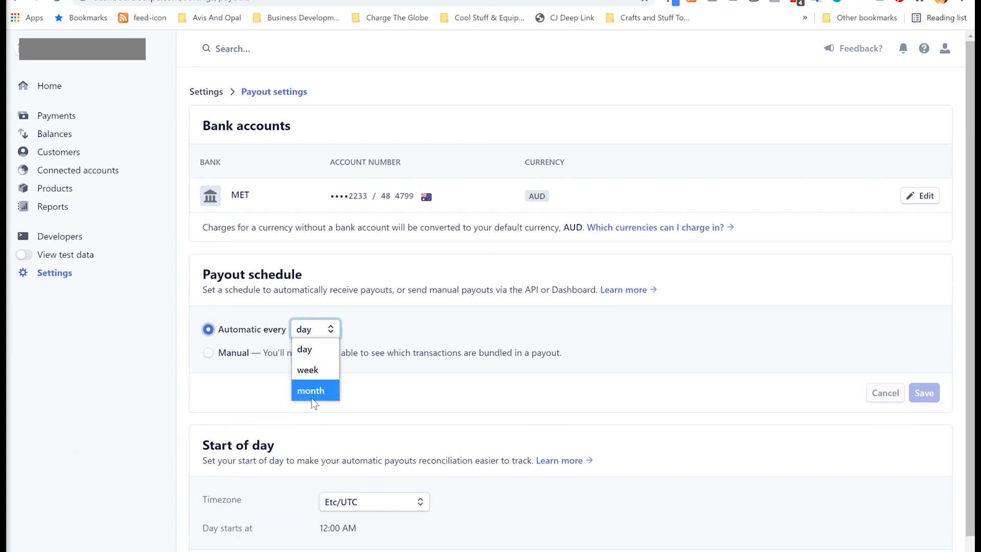
pyautogui.click(311, 349)
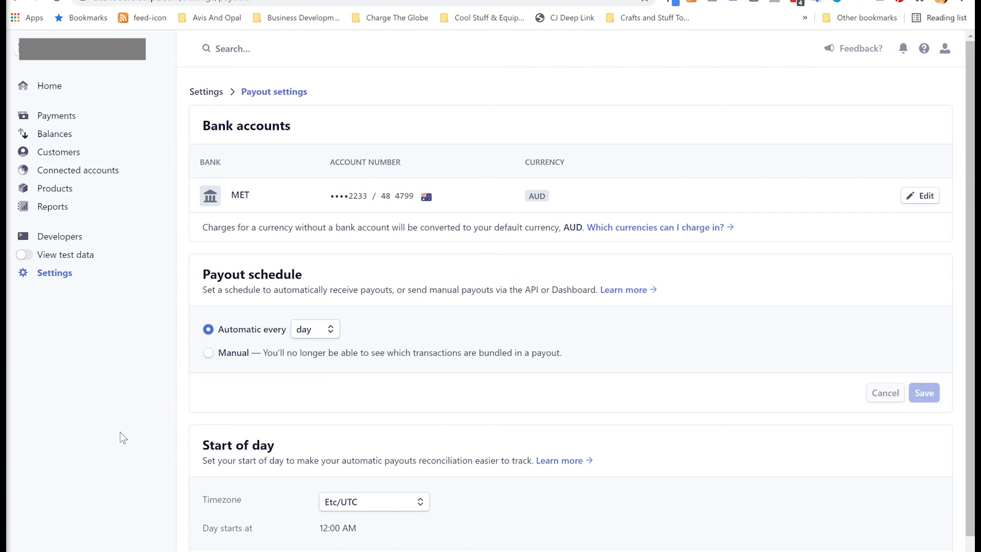
# - Show the empty Payments page with its 'Accept your first payment' prompt
pyautogui.click(50, 117)
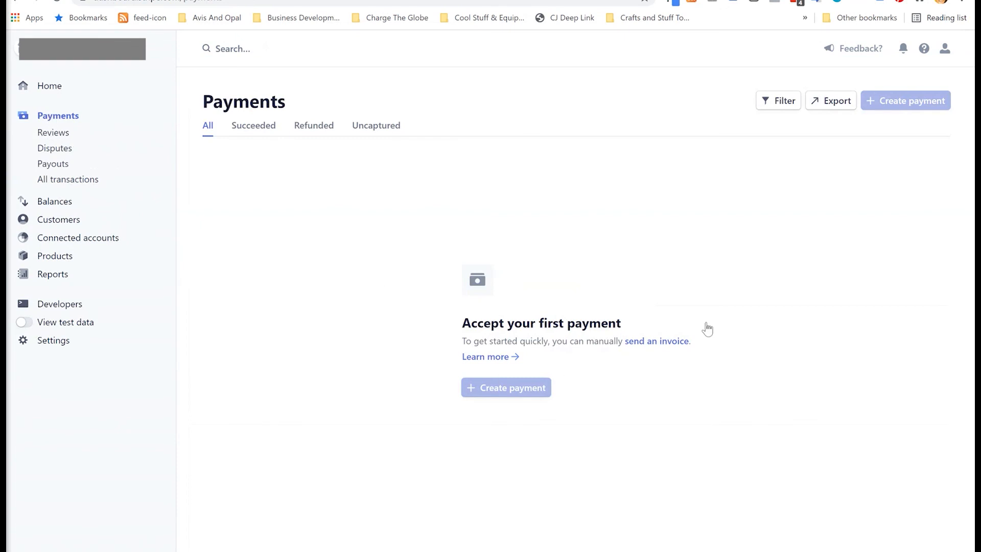